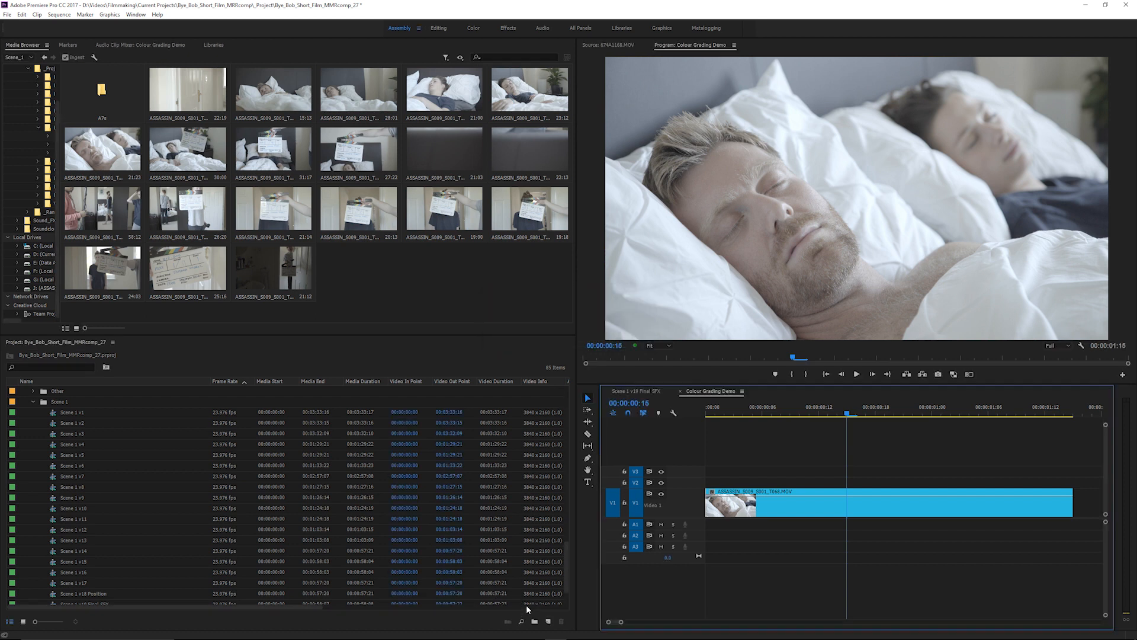
Create a 3840 x 2160, 23.976 fps adjustment layer and place it on track V2 above the clip, from the sequence start.
click(548, 621)
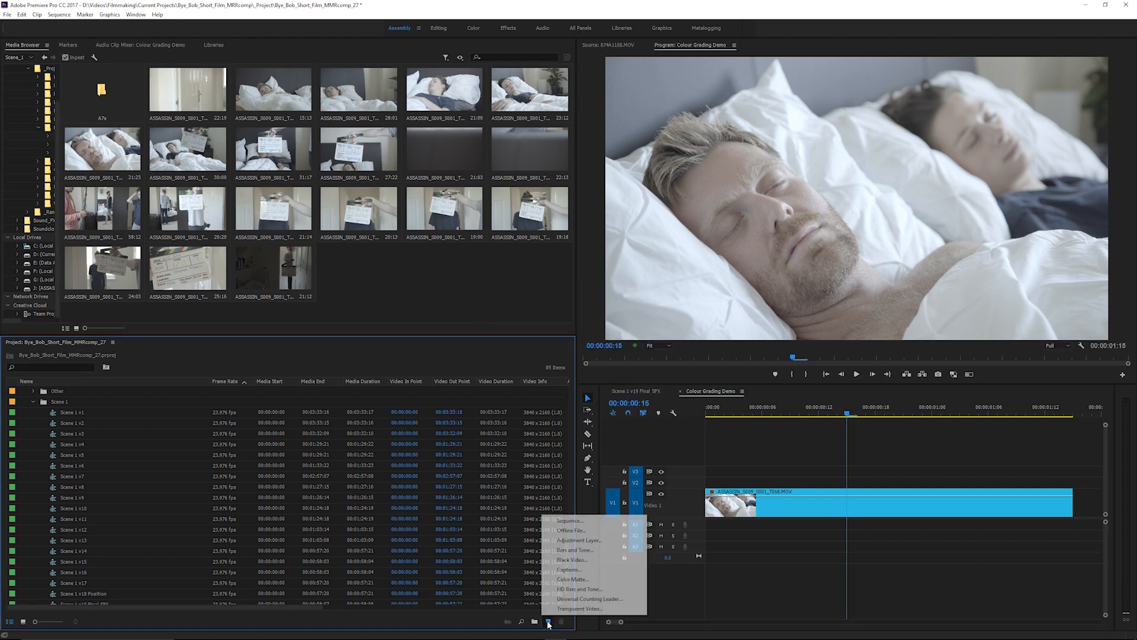
click(577, 540)
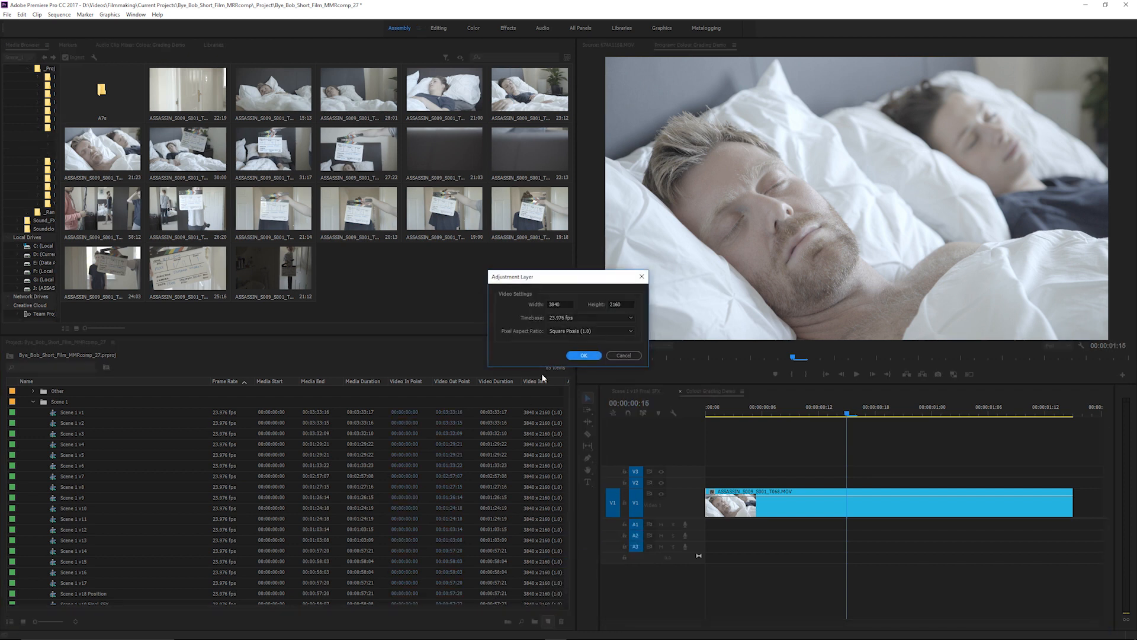
click(584, 355)
drag(524, 440, 776, 482)
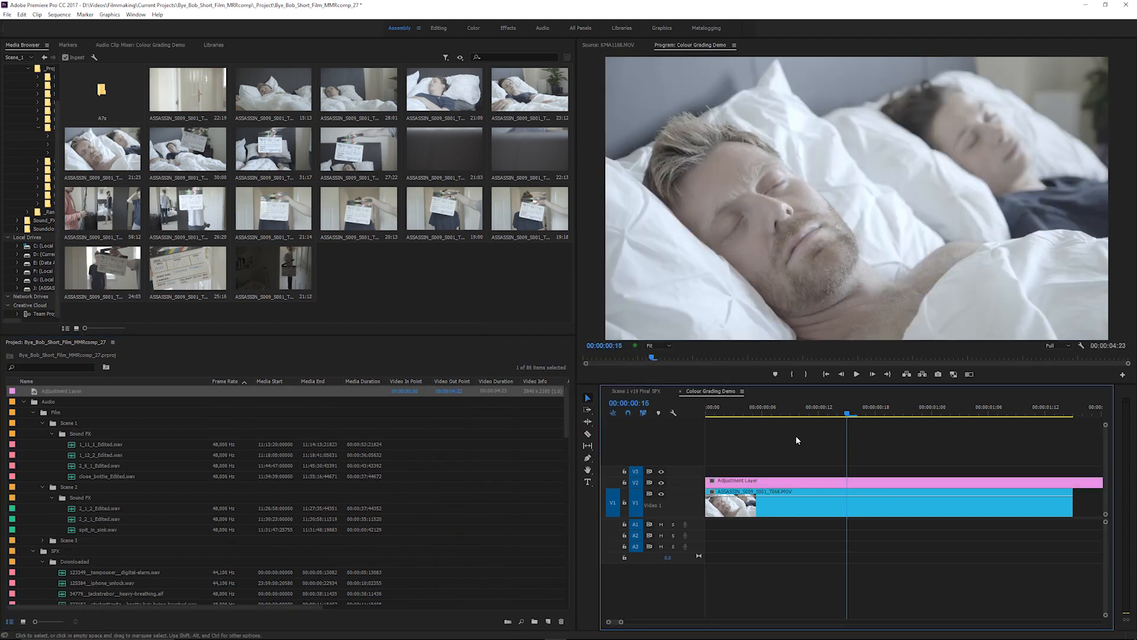
Rename the adjustment layer on track V2 as Correct.
right_click(822, 482)
click(841, 433)
text(Correct)
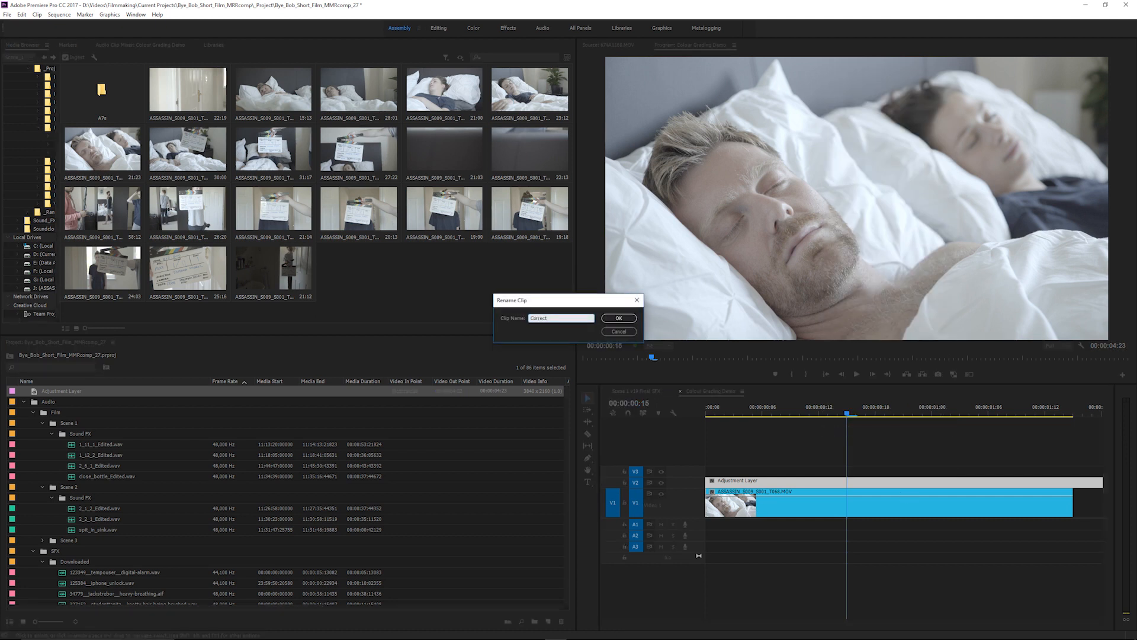
key(Return)
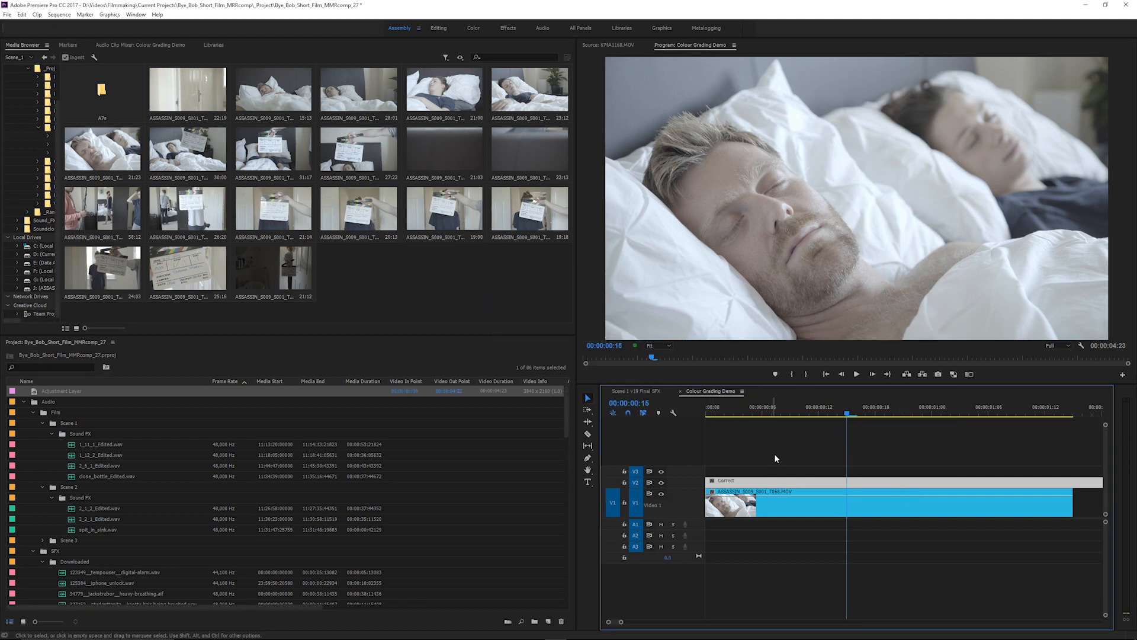
Duplicate the Correct adjustment layer onto track V3 and rename the copy Grade.
drag(800, 484, 791, 475)
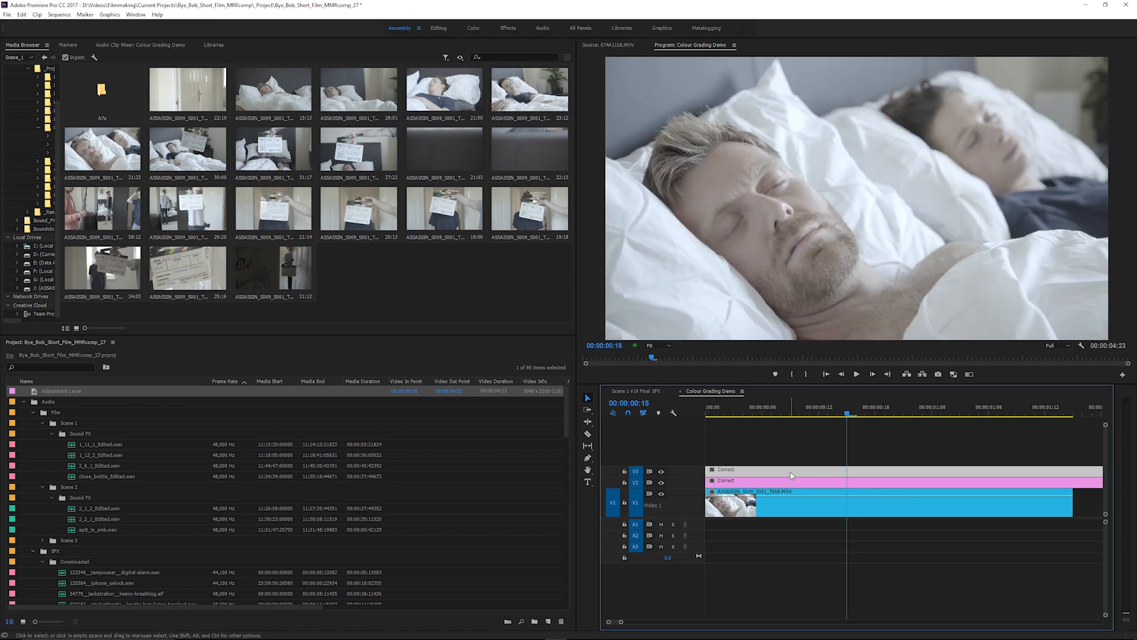
right_click(791, 475)
click(822, 426)
text(Gr)
key(Return)
Apply the U-SONY-S-LOG2-V1-LTR input LUT to the Correct layer in Lumetri Color's Basic Correction.
click(800, 485)
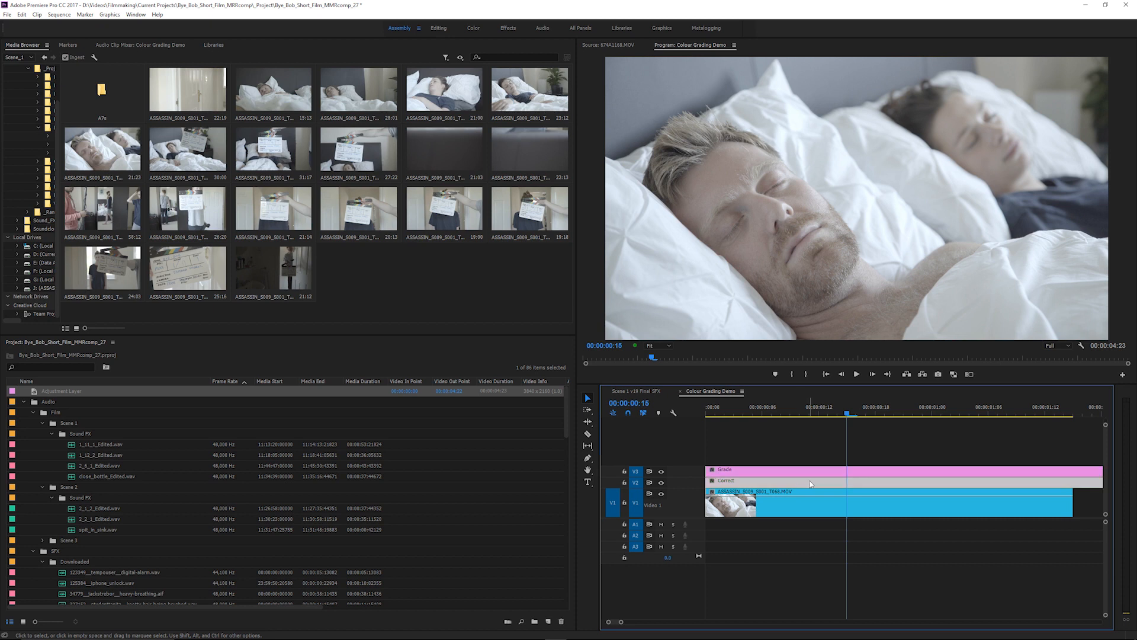
click(472, 30)
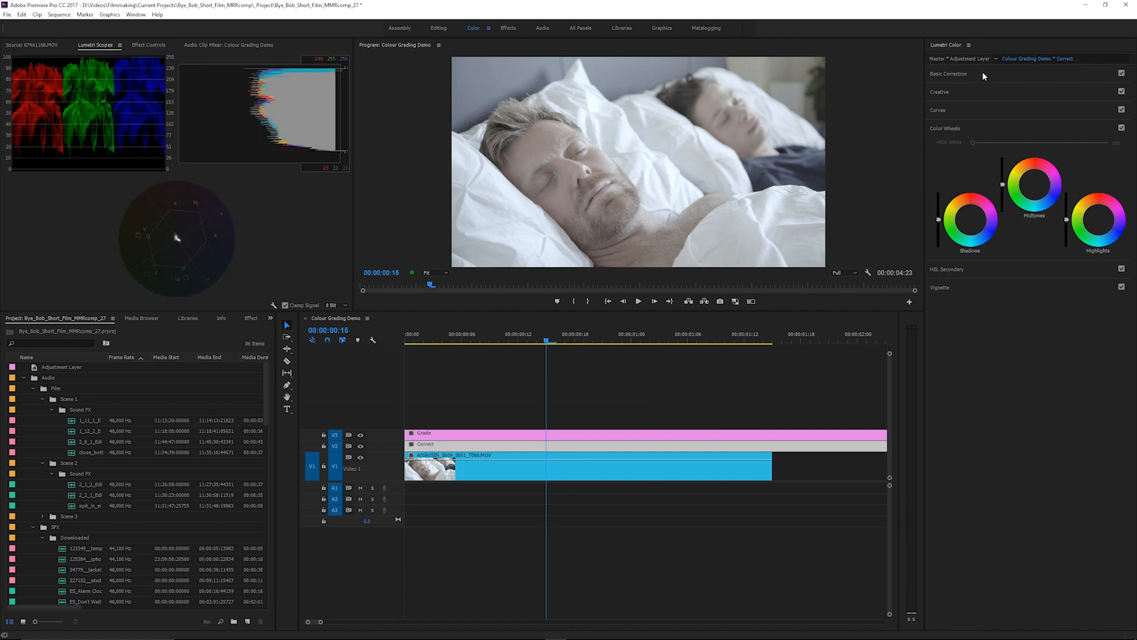
click(983, 74)
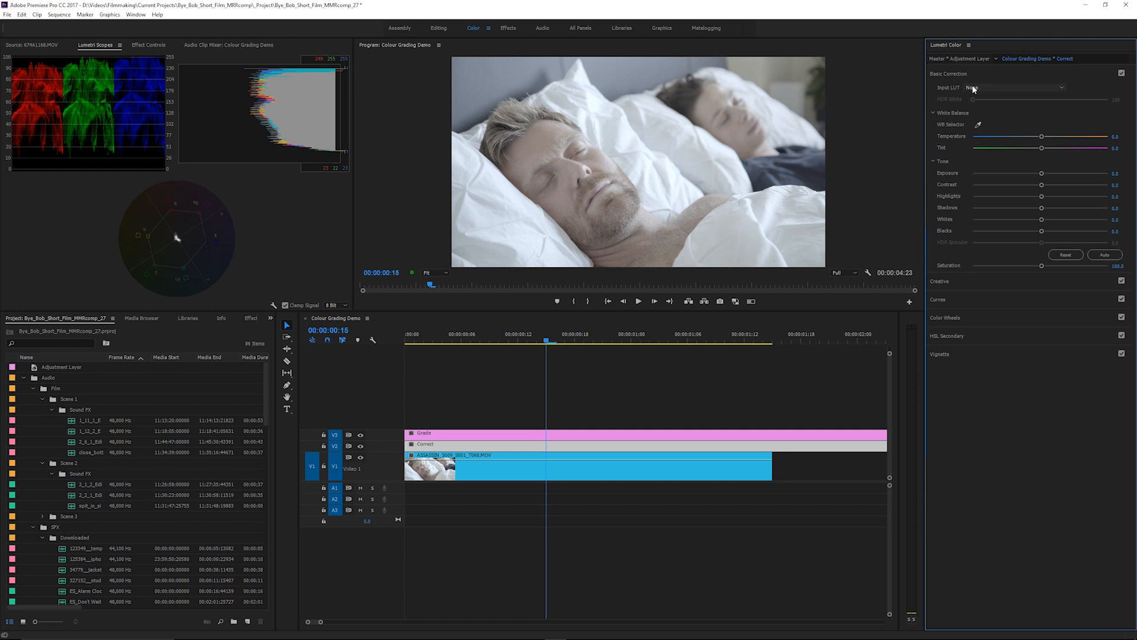
click(976, 89)
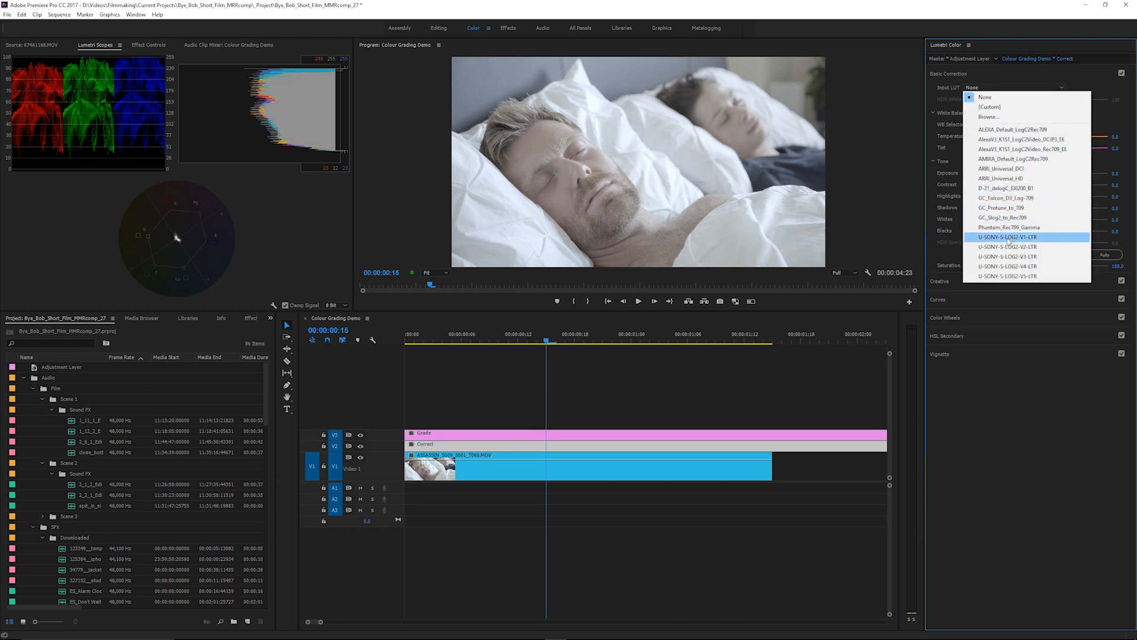
click(1009, 237)
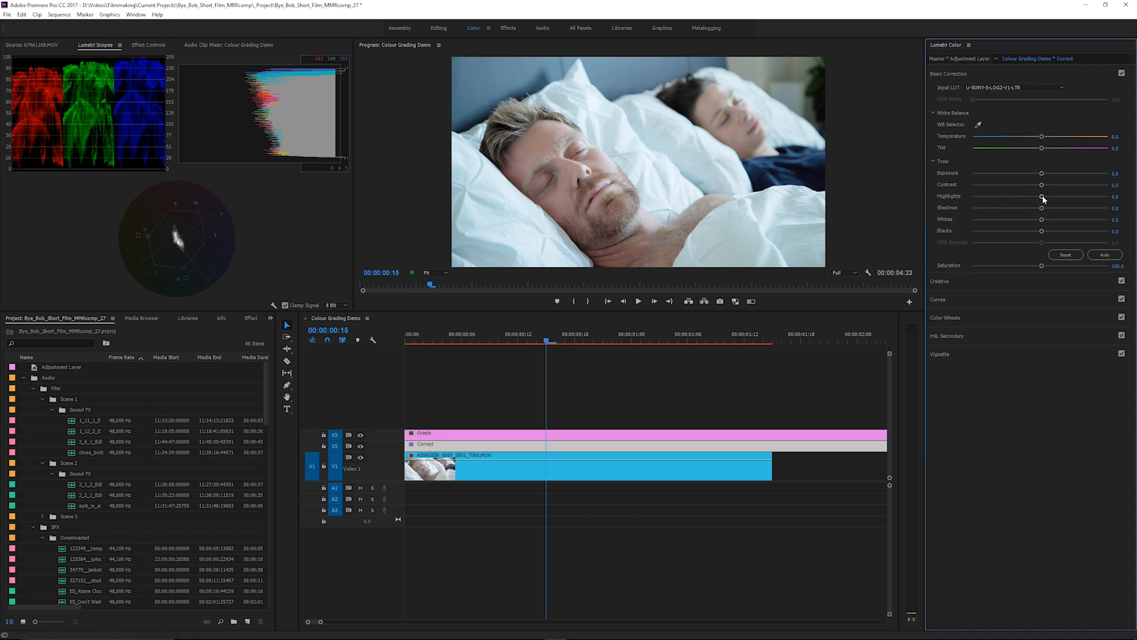
Lower the Correct layer's highlights to about -32 and slightly lift the black point and lower the white point of its RGB curve.
drag(1042, 196, 1020, 197)
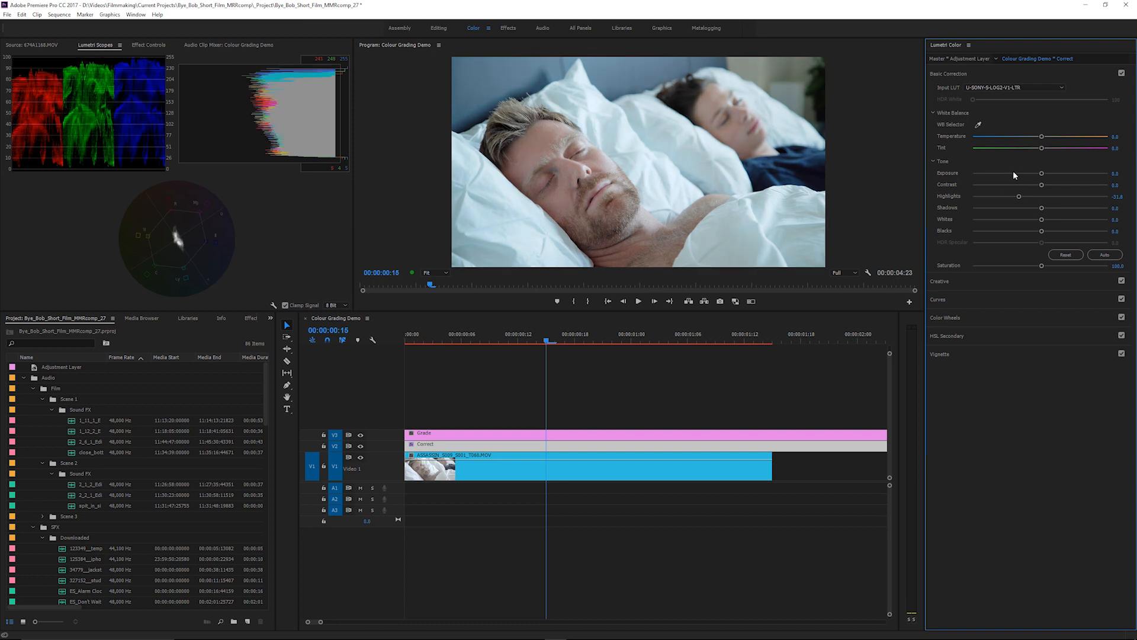
click(994, 301)
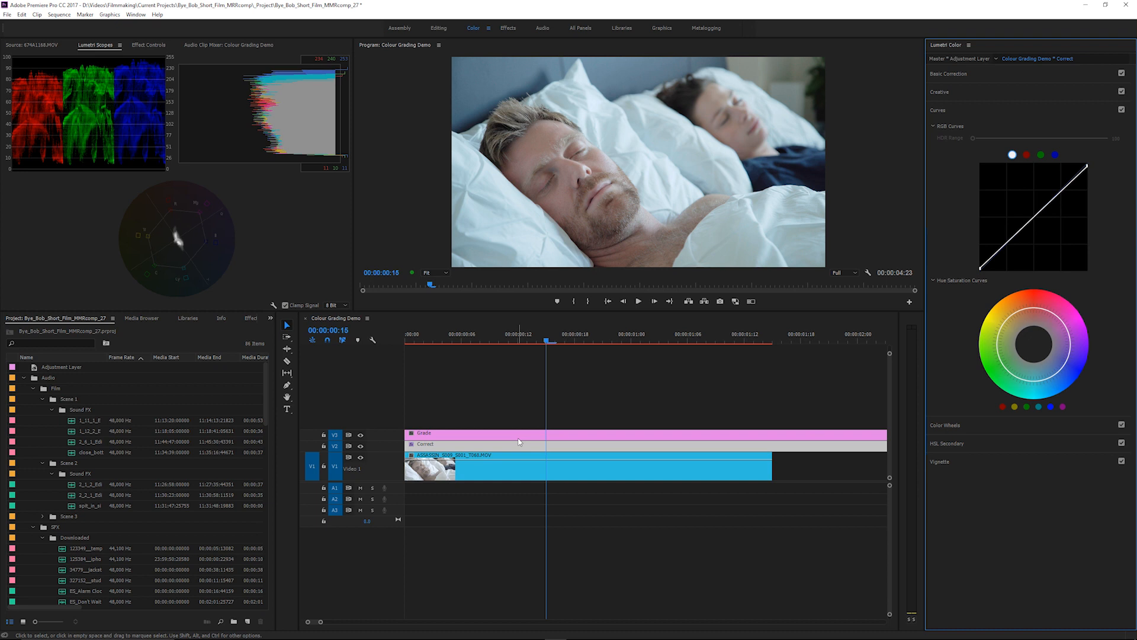
Find the FilmConvert Pro effect by searching for film and apply it to the Grade layer.
click(473, 435)
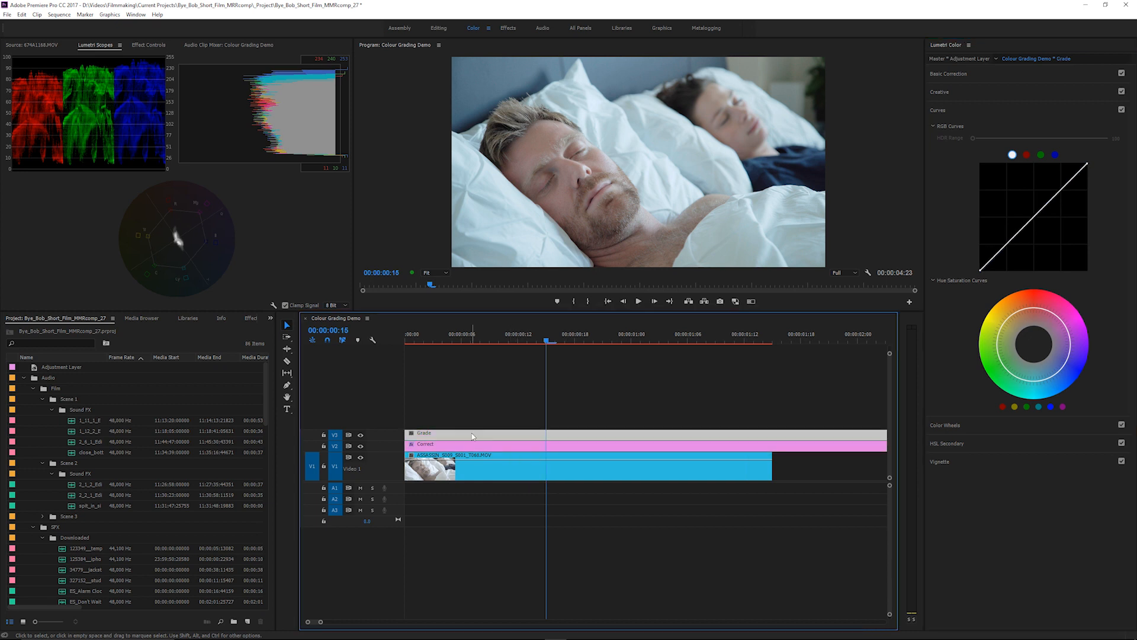
click(514, 28)
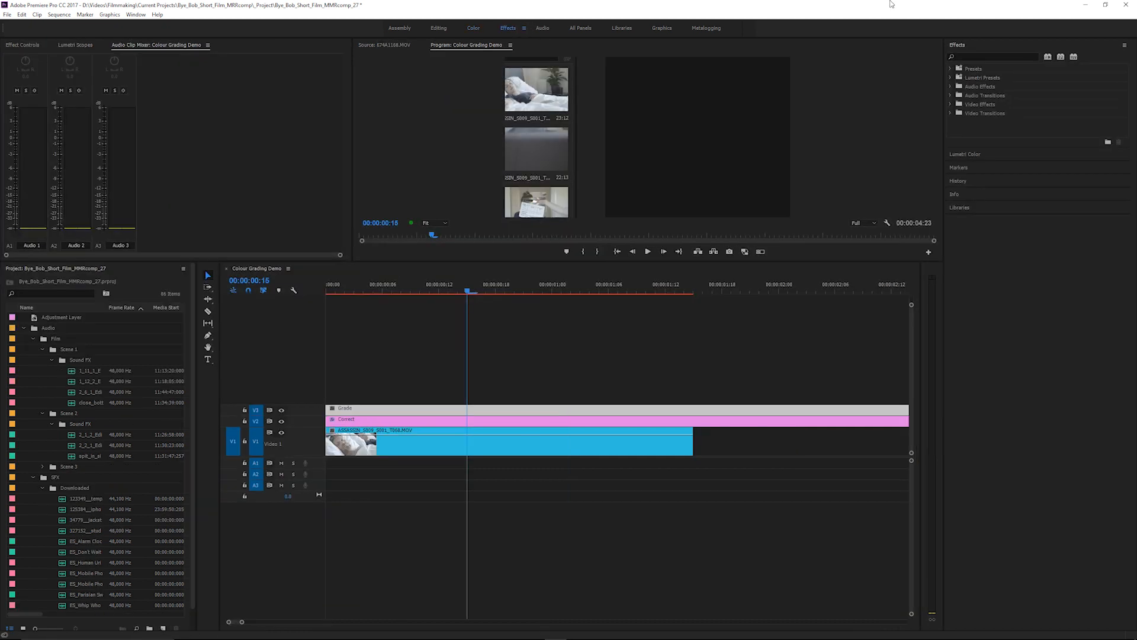
click(992, 57)
text(film)
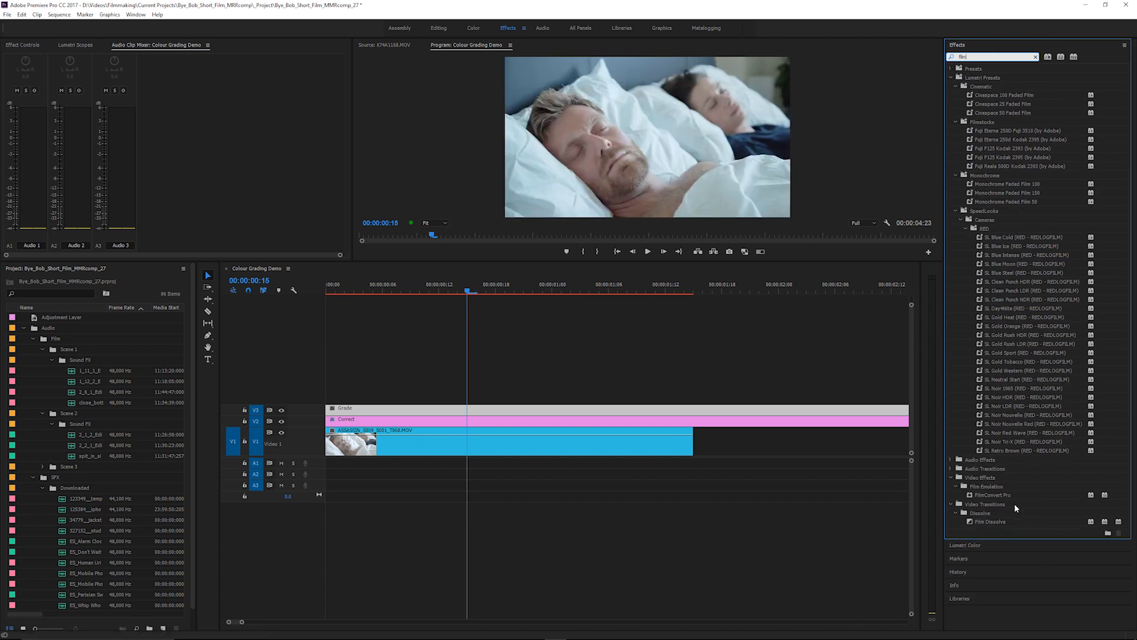
drag(1007, 496, 676, 414)
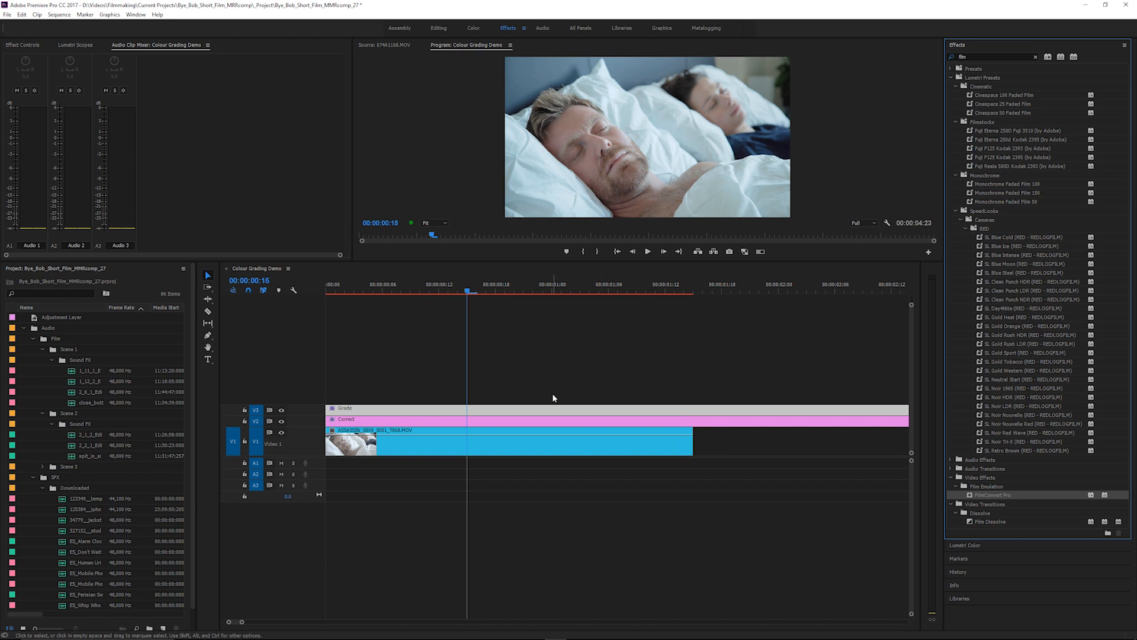
Set the Grade layer's FilmConvert source camera to make Sony, model A7s mk2 and profile ITU709 Pro.
key(alt+shift+2)
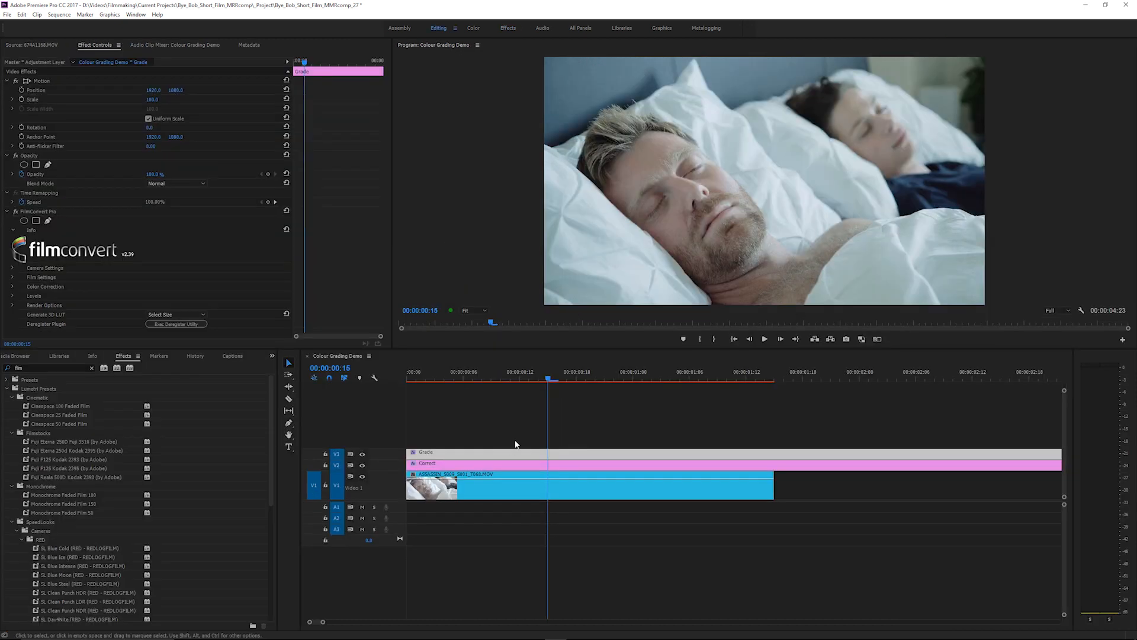
click(499, 451)
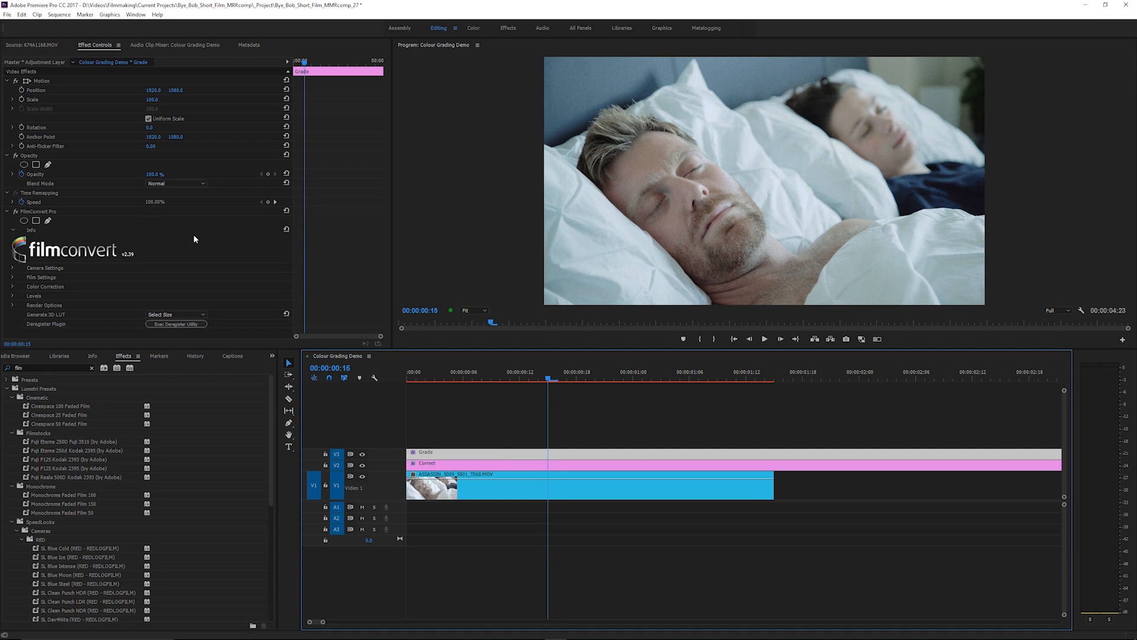
click(316, 264)
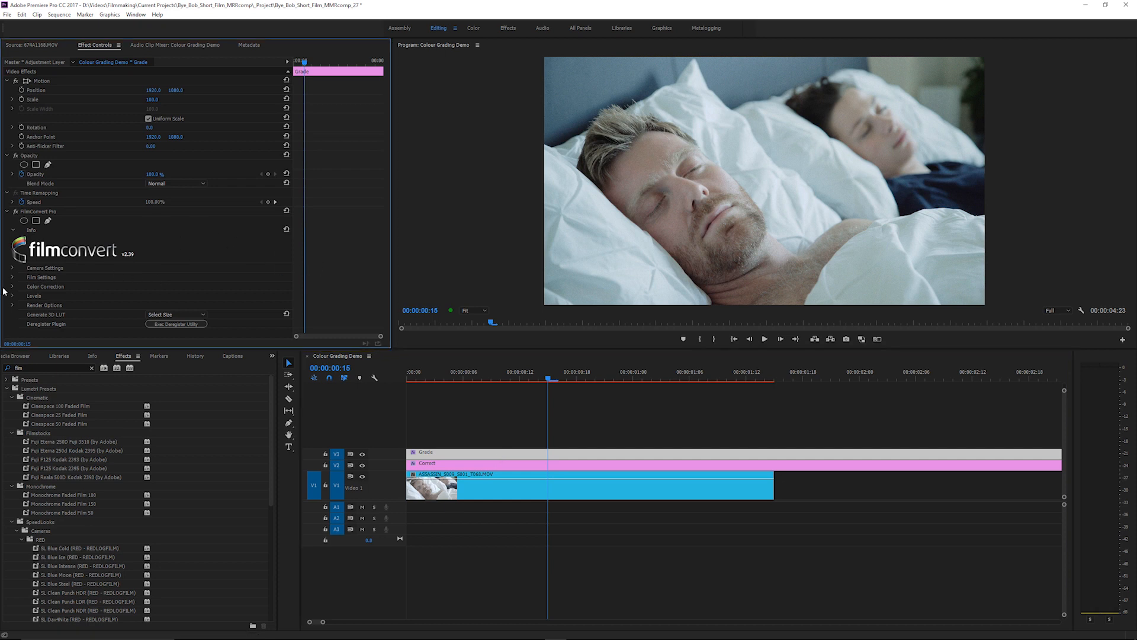
click(13, 268)
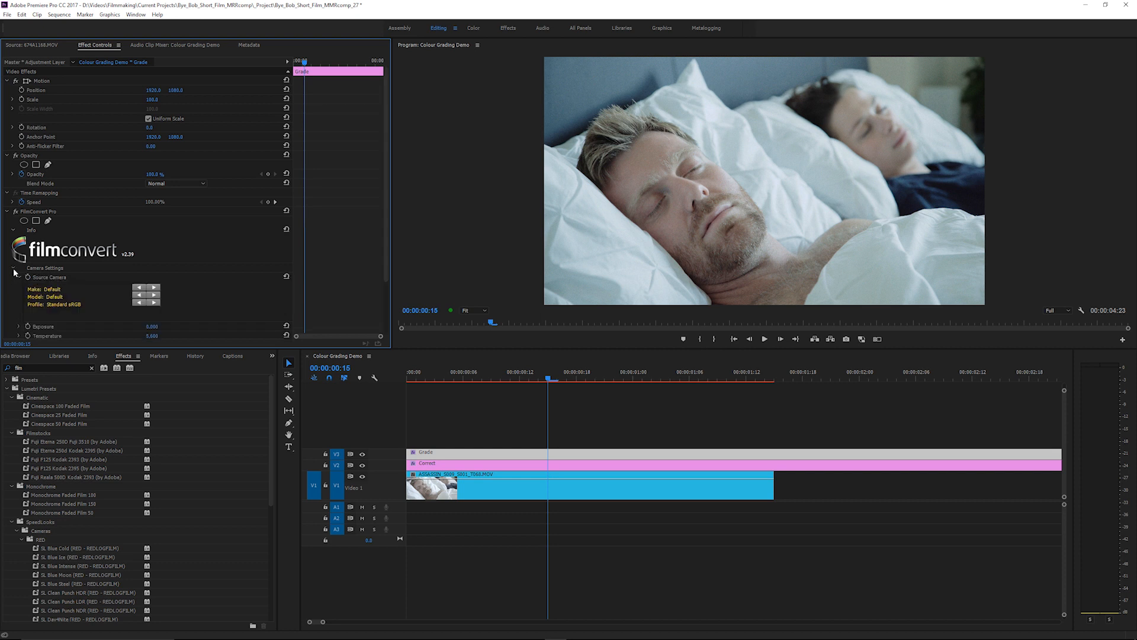
click(154, 288)
click(155, 289)
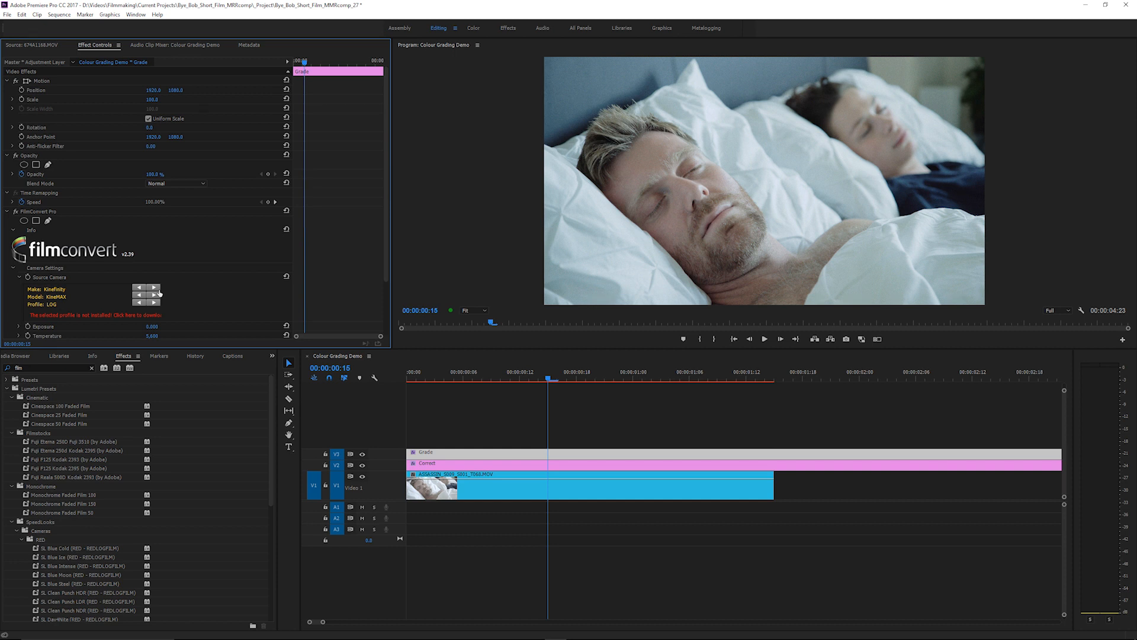
click(156, 290)
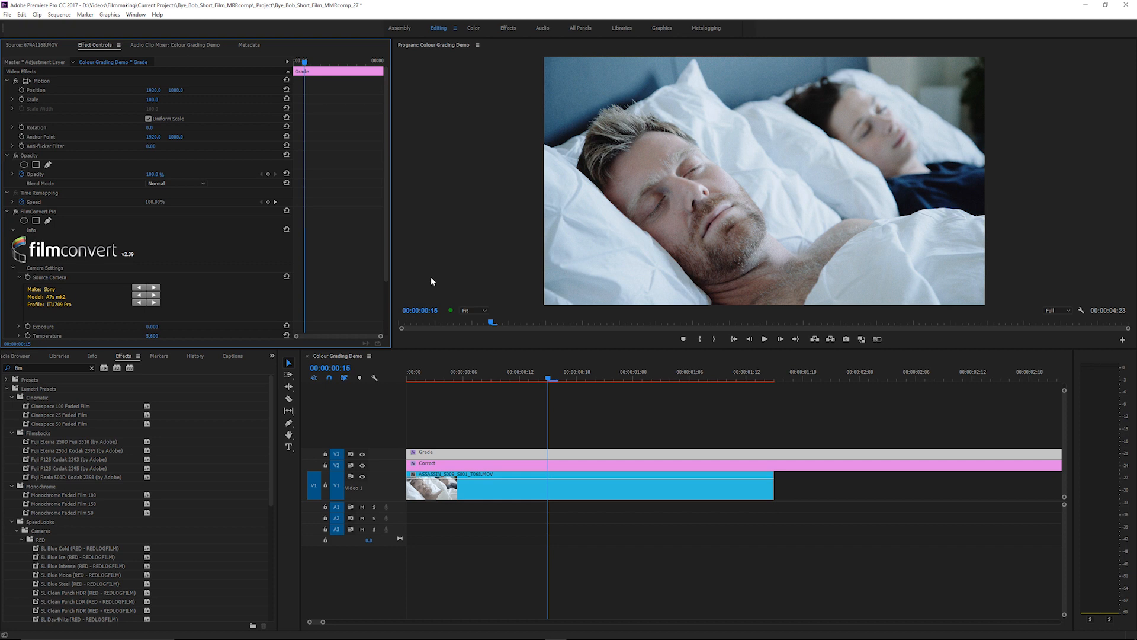
In the FilmConvert film settings, reduce the grain to 0% and choose FJ 8543 VD as the film stock to convert to.
scroll(24, 281, down, 3)
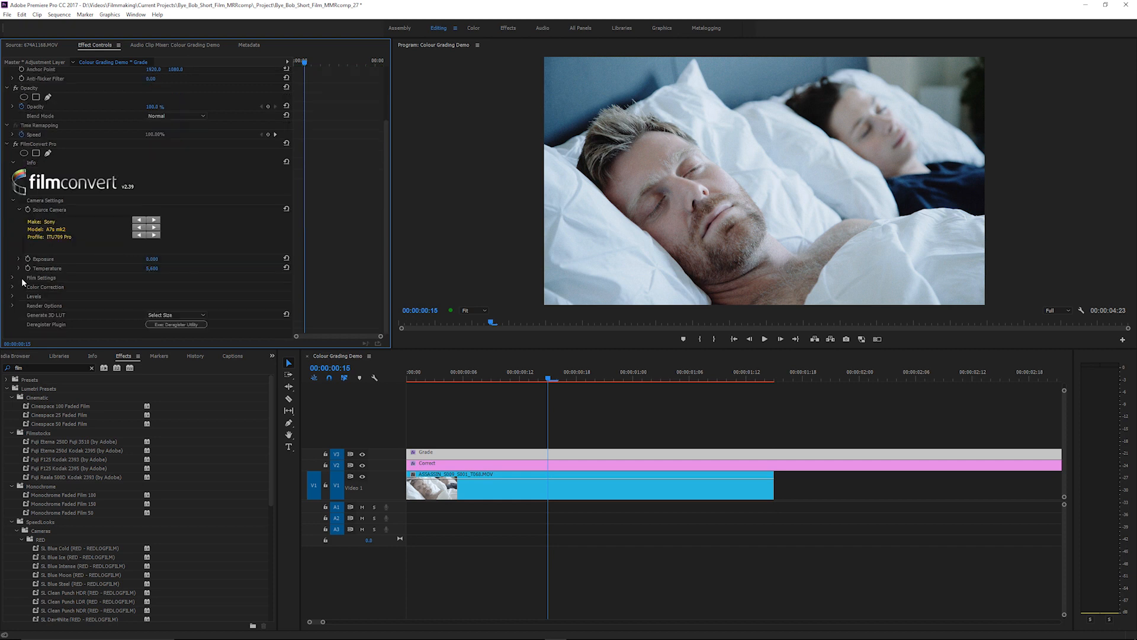
click(13, 278)
scroll(14, 266, down, 2)
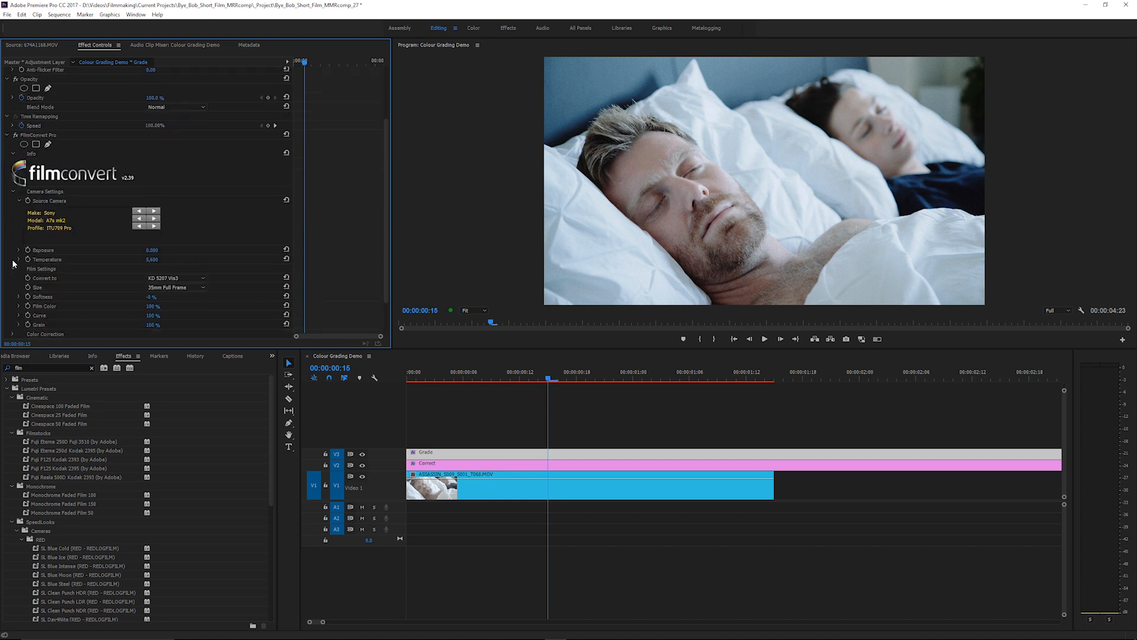
drag(158, 282, 113, 283)
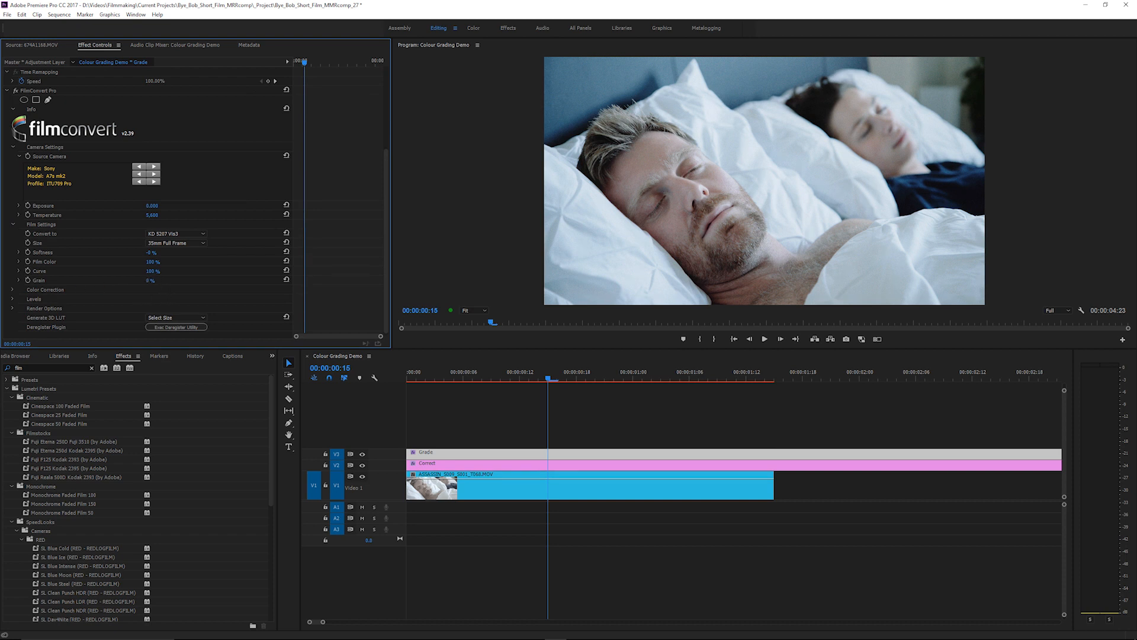
click(196, 234)
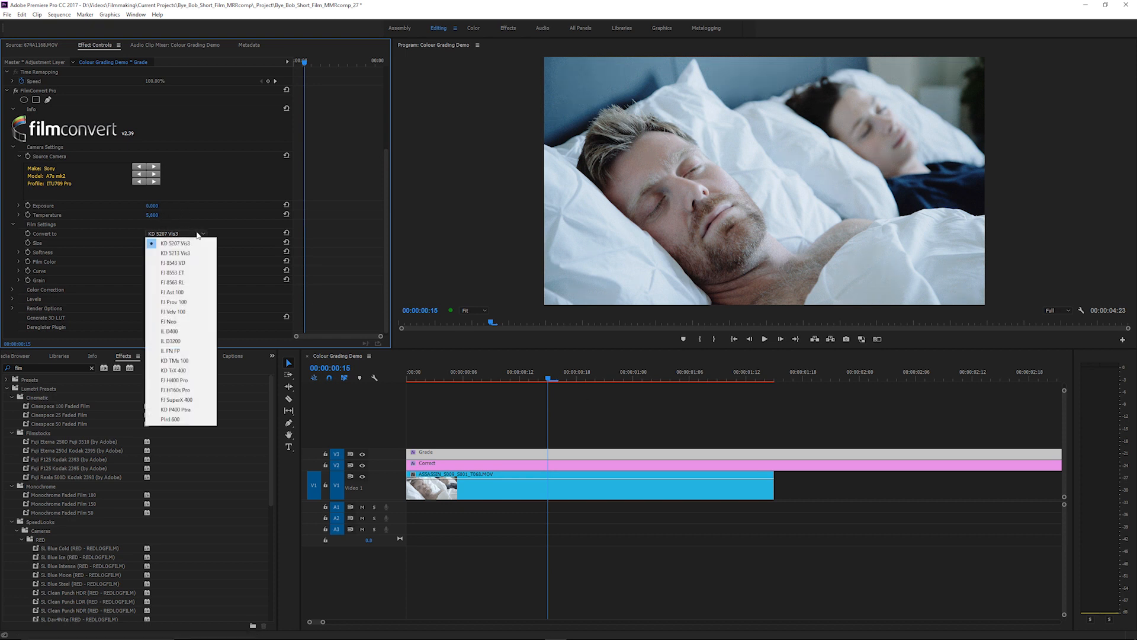
click(188, 263)
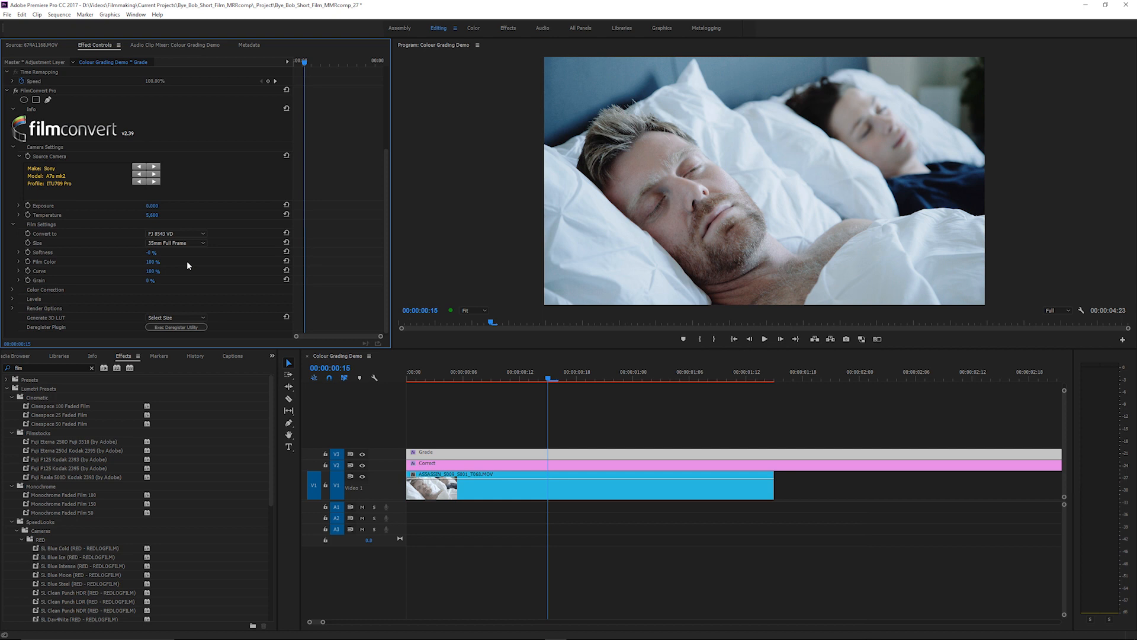
Set FilmConvert's Film Color strength on the Grade layer to 80%.
click(19, 261)
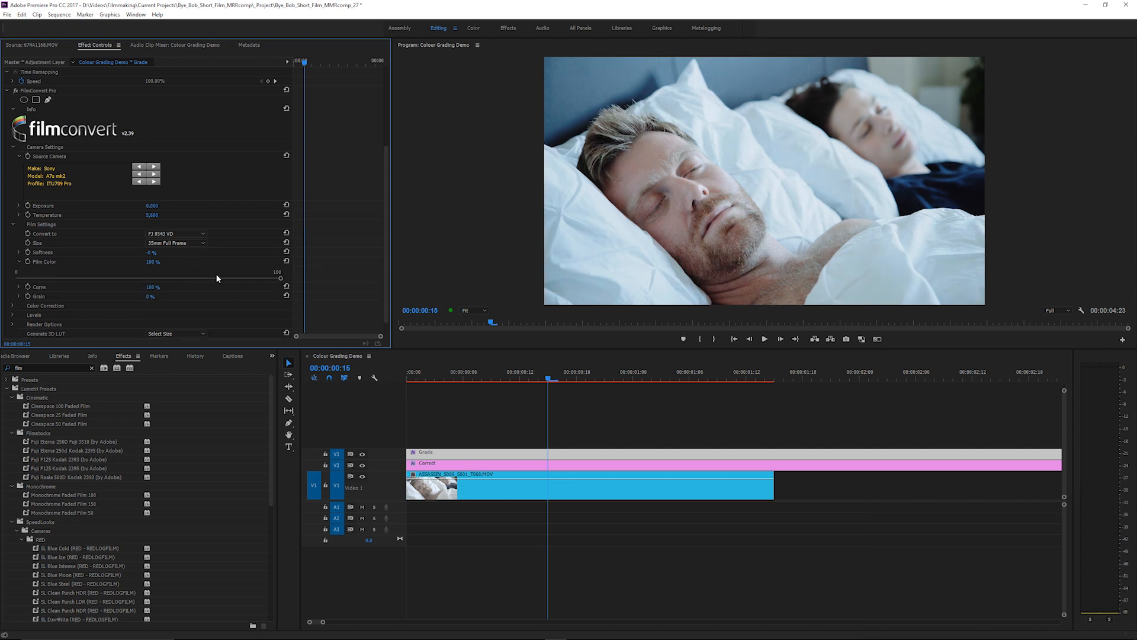
click(153, 261)
text(80)
key(Return)
Warm the Correct layer's temperature to about 5 and nudge its midtones color wheel slightly toward warmer tones.
click(477, 467)
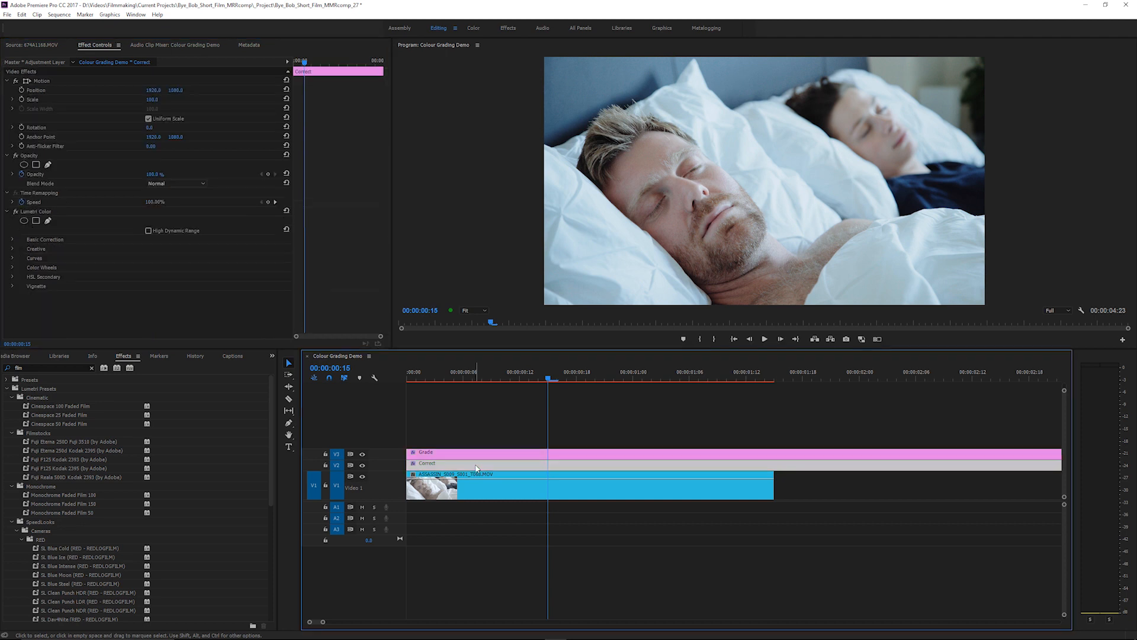
click(477, 30)
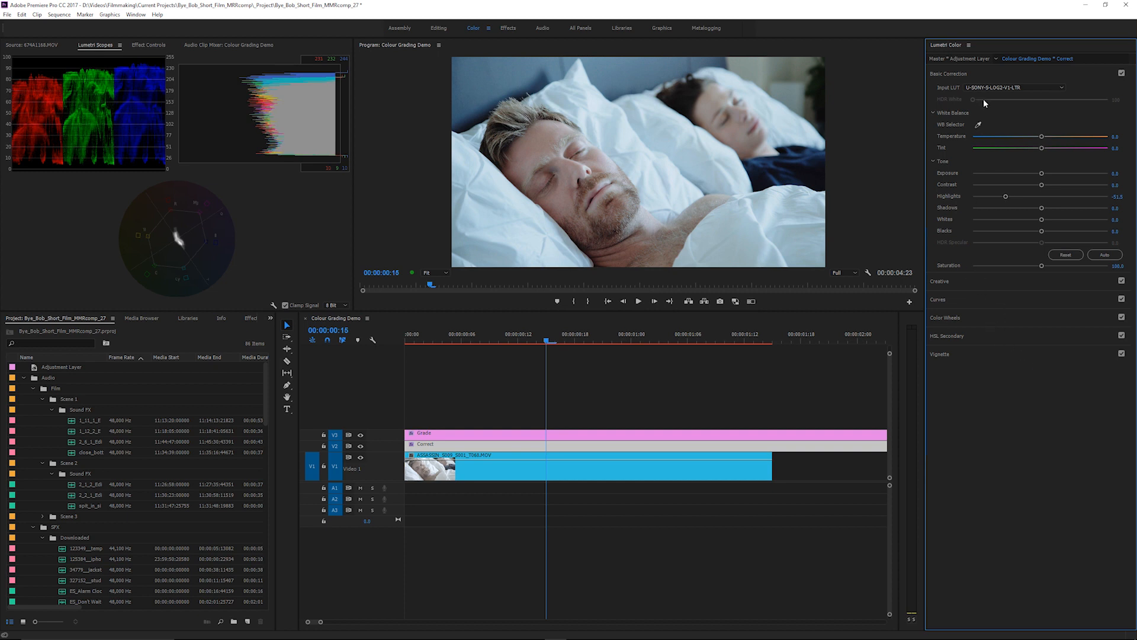
drag(1044, 138, 1045, 137)
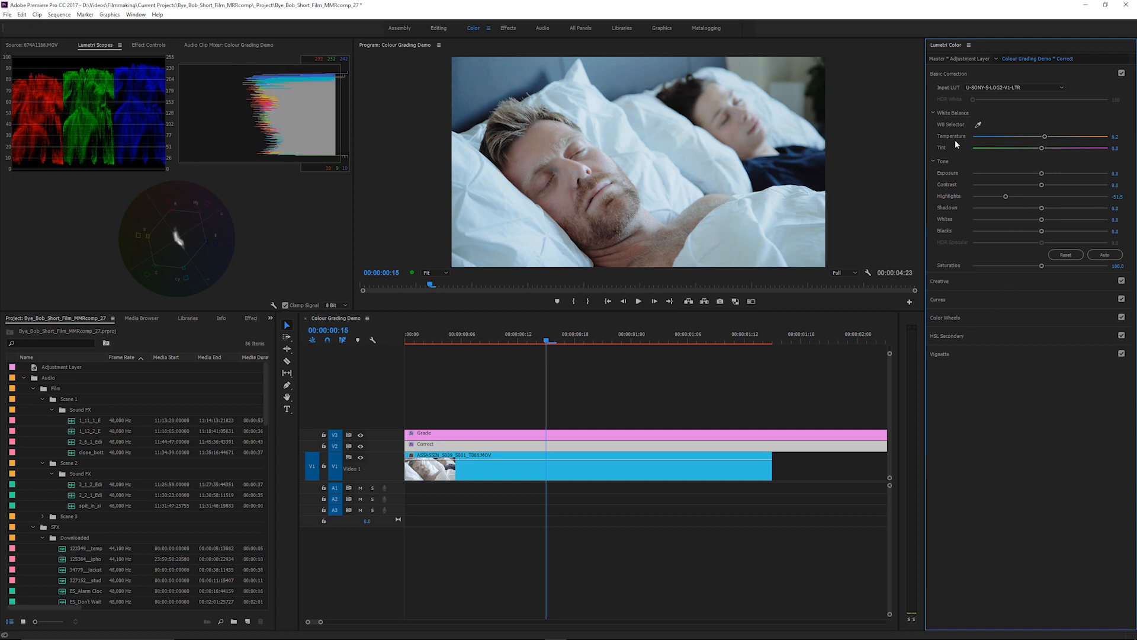
click(987, 317)
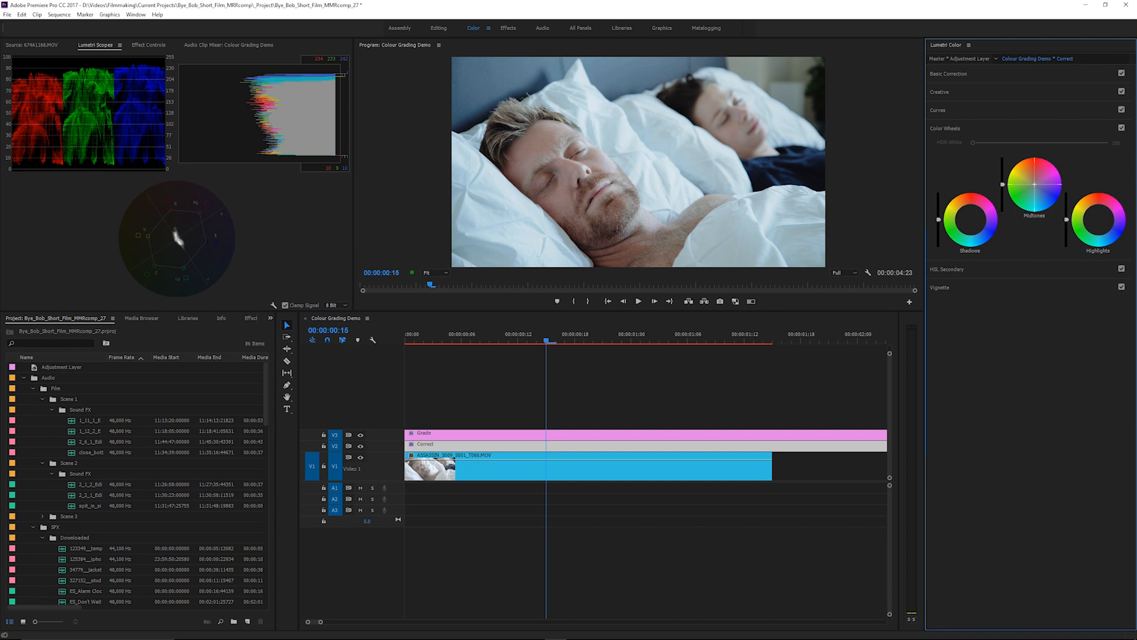
drag(1034, 184, 1033, 183)
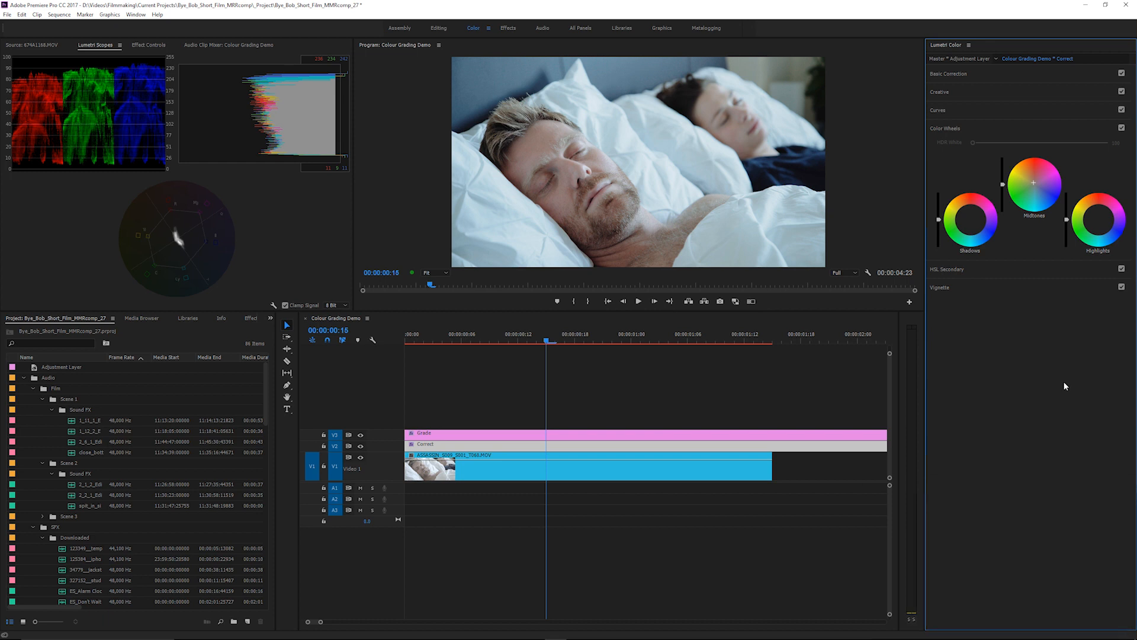
Compare the shot before and after by hiding the Grade and Correct tracks and showing them again one at a time.
click(360, 435)
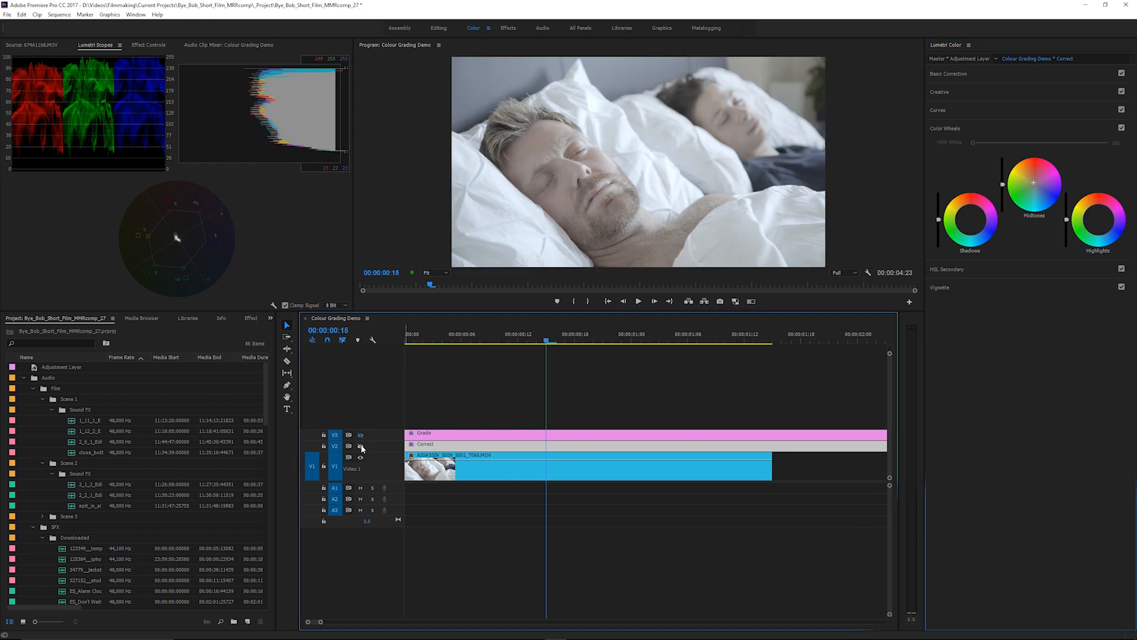
click(360, 446)
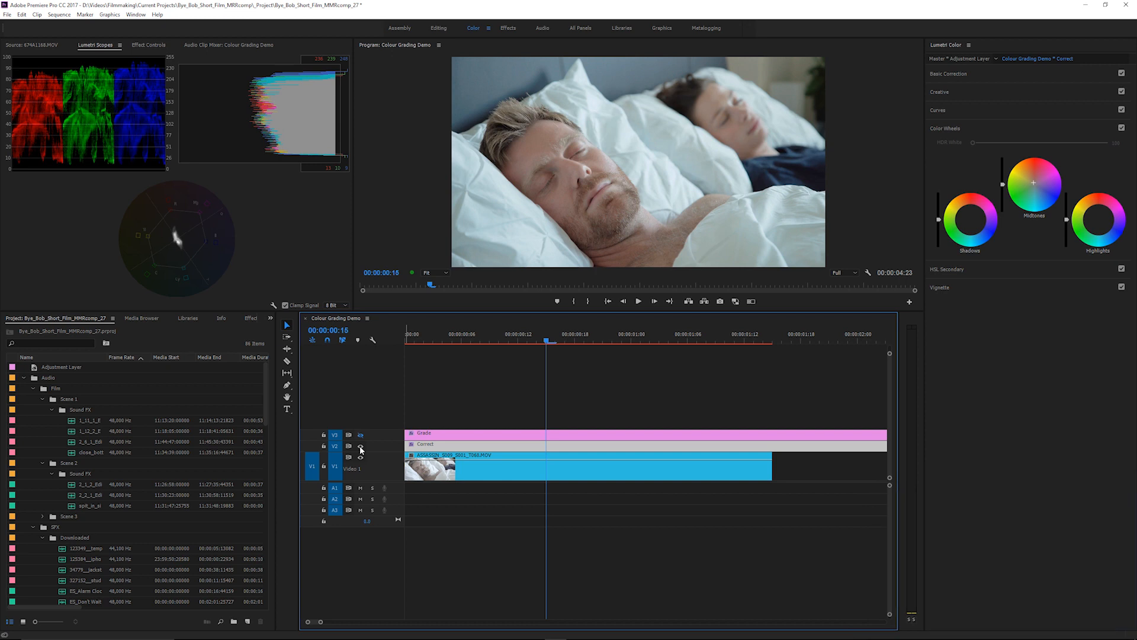
click(360, 436)
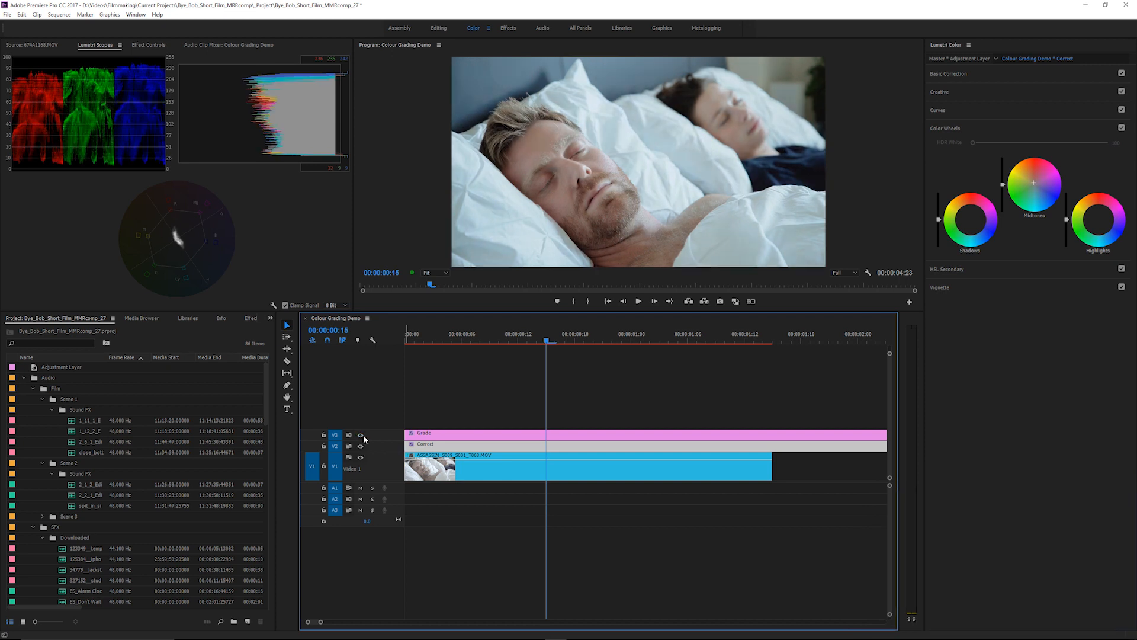